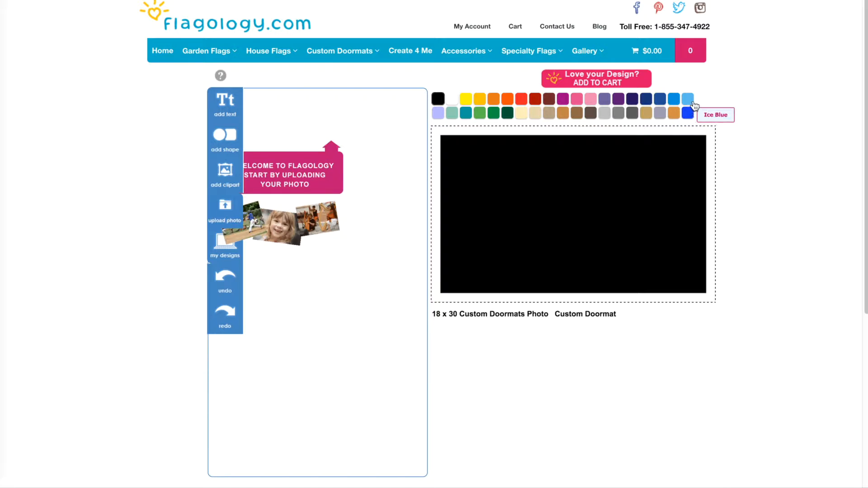
- Set the doormat background to Ice Blue and add a square shape to the design
left_click(689, 99)
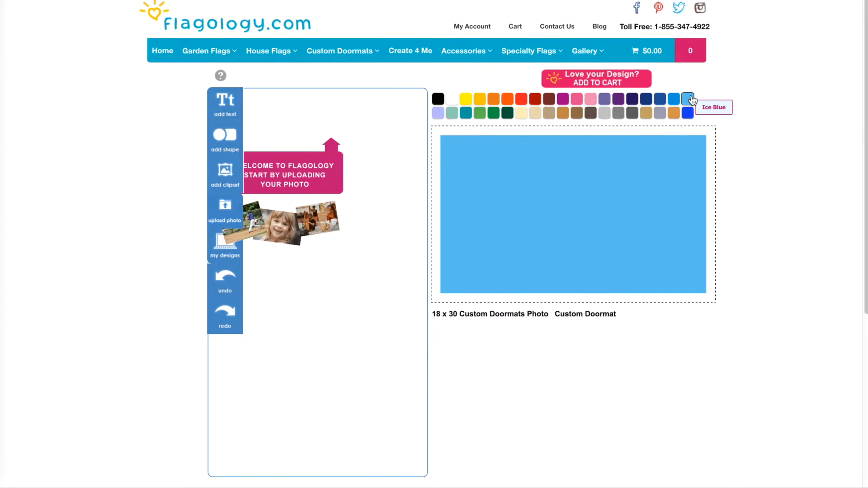
left_click(217, 137)
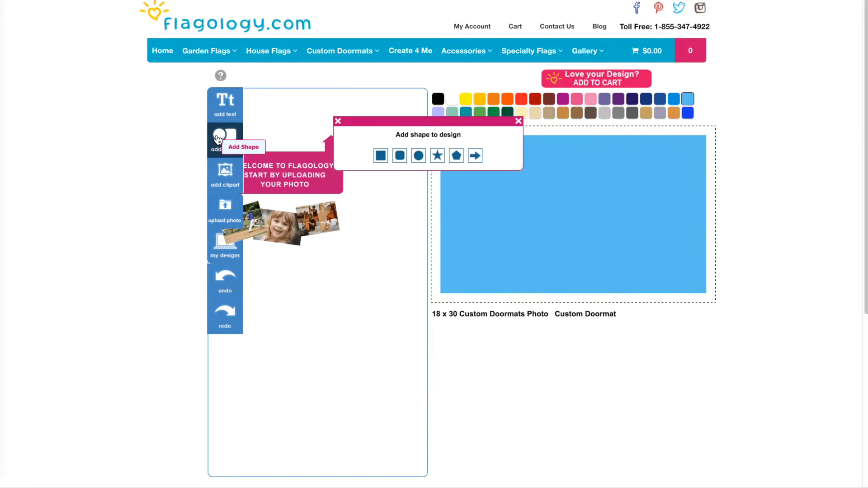
left_click(381, 156)
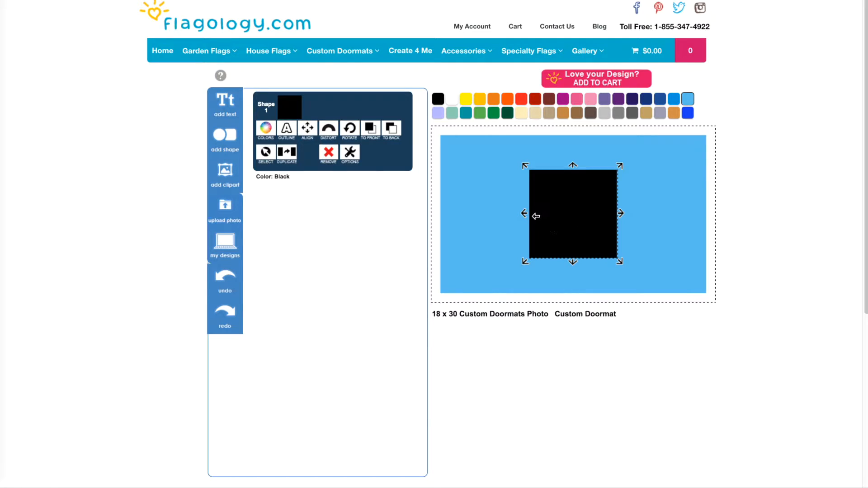
- Stretch the black square into a full-width horizontal band across the middle of the doormat, leaving blue strips above and below
left_click_drag(524, 213, 430, 213)
left_click_drag(620, 213, 720, 213)
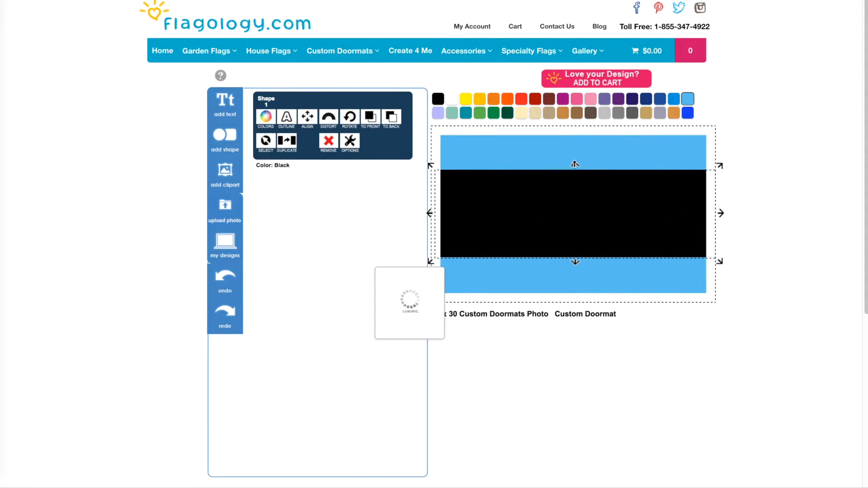
left_click_drag(574, 165, 574, 180)
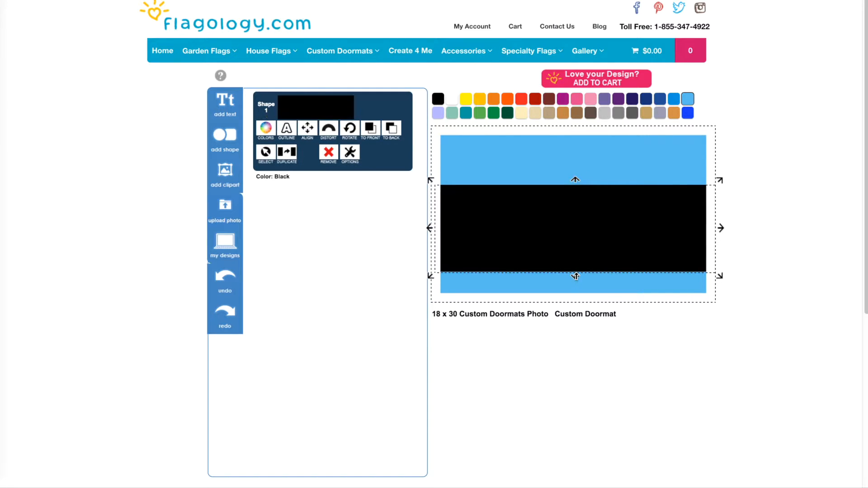
left_click_drag(575, 275, 575, 256)
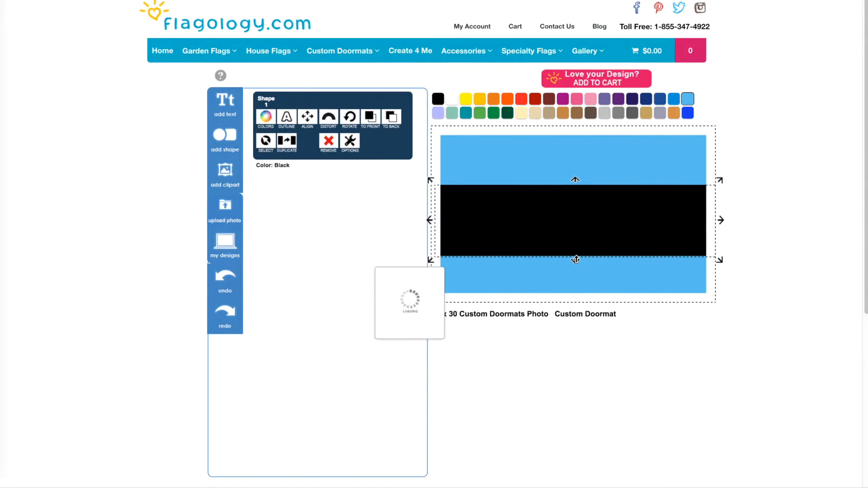
left_click_drag(575, 259, 575, 251)
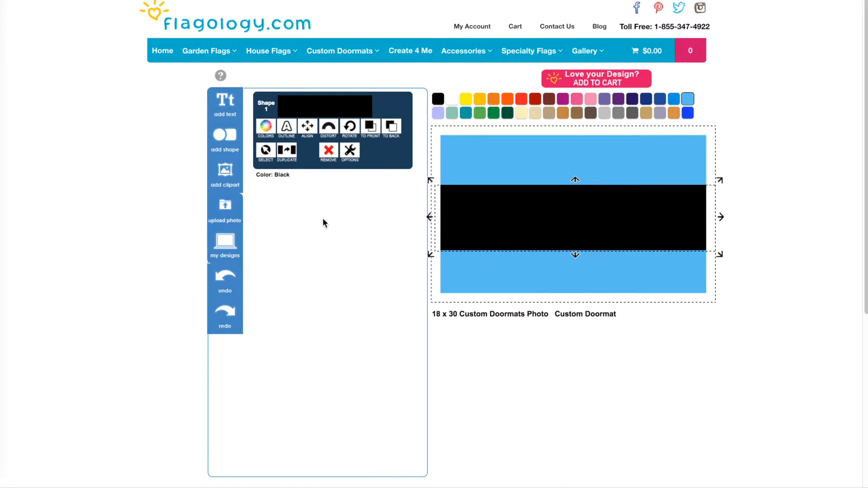
- Add a text line reading "MAN CAVE" in light grey on the black band
left_click(226, 109)
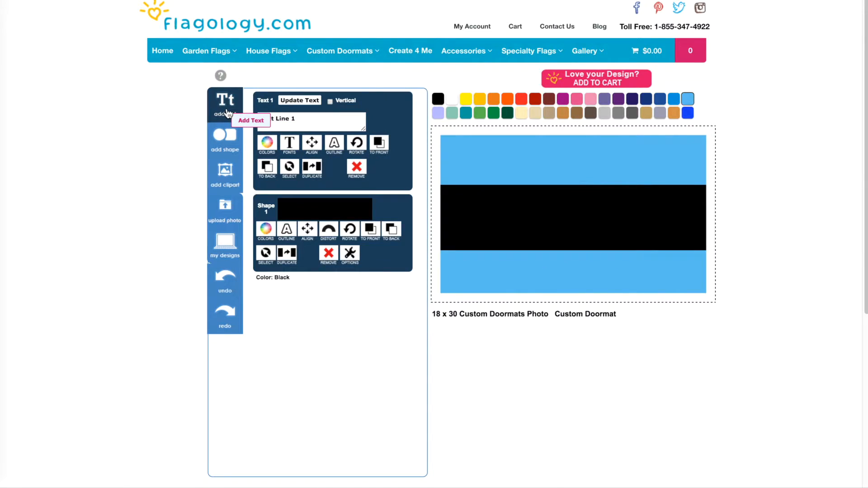
left_click(266, 144)
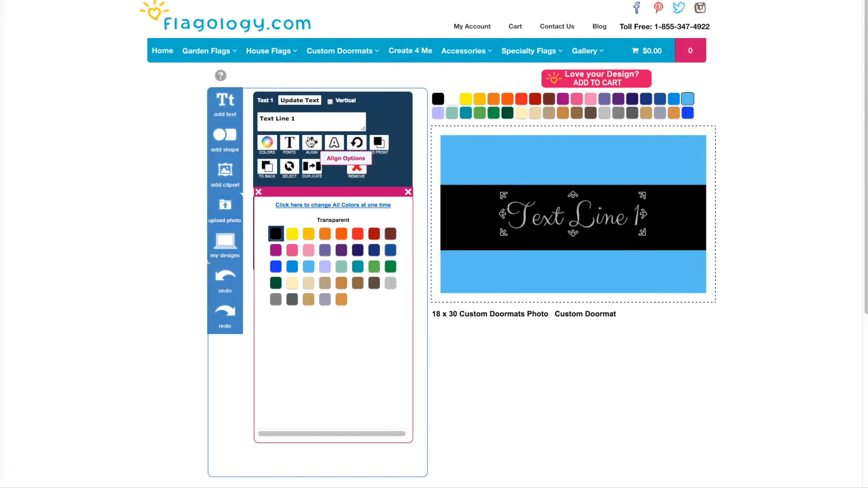
type("MAN CAVE")
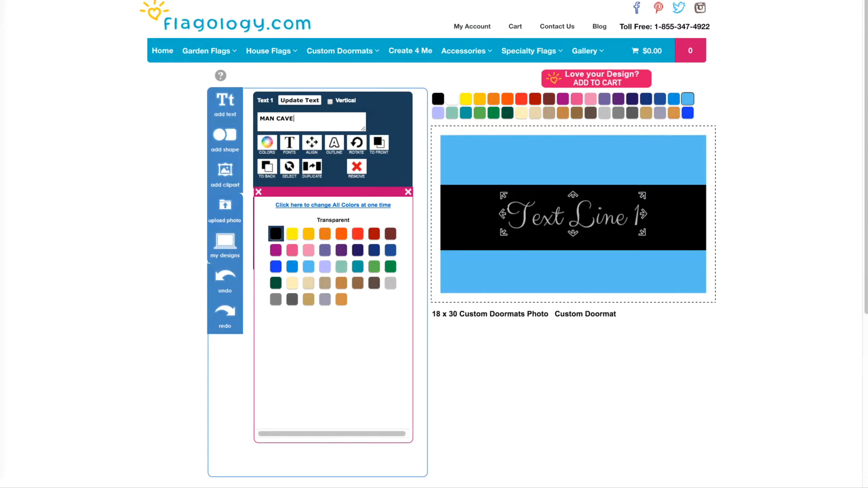
- Preview the fonts with the entered text and set the "MAN CAVE" line to Bowlby One
left_click(291, 143)
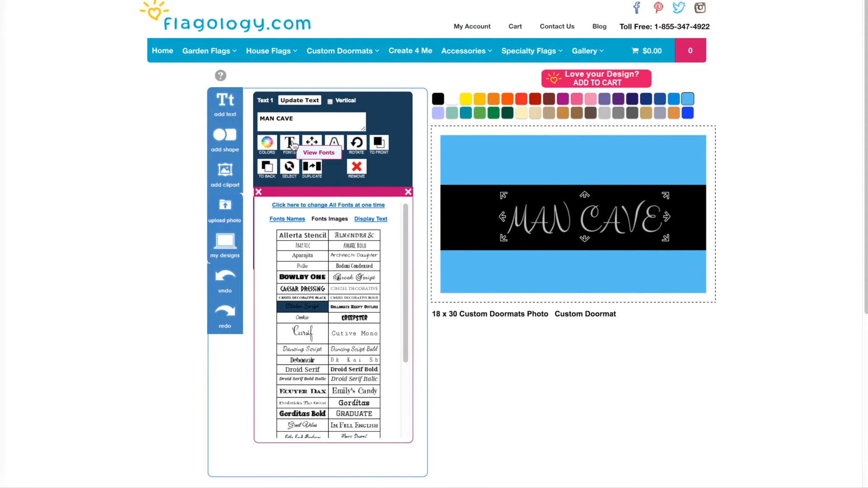
left_click(371, 220)
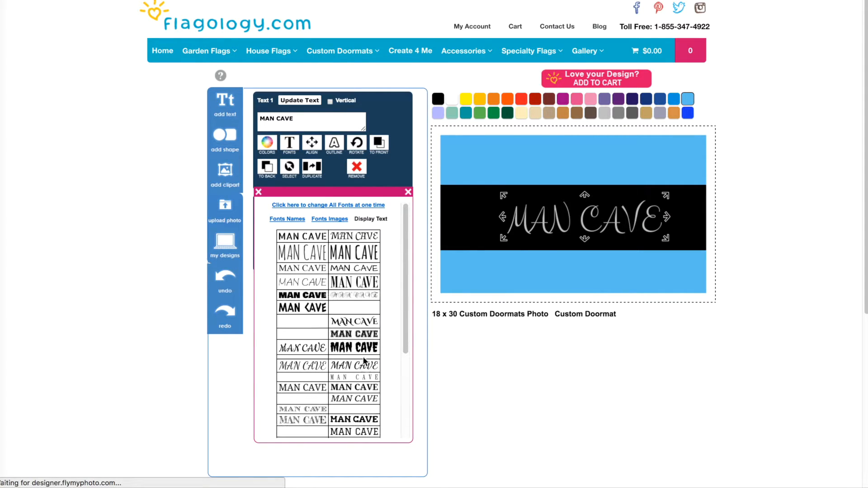
left_click(317, 295)
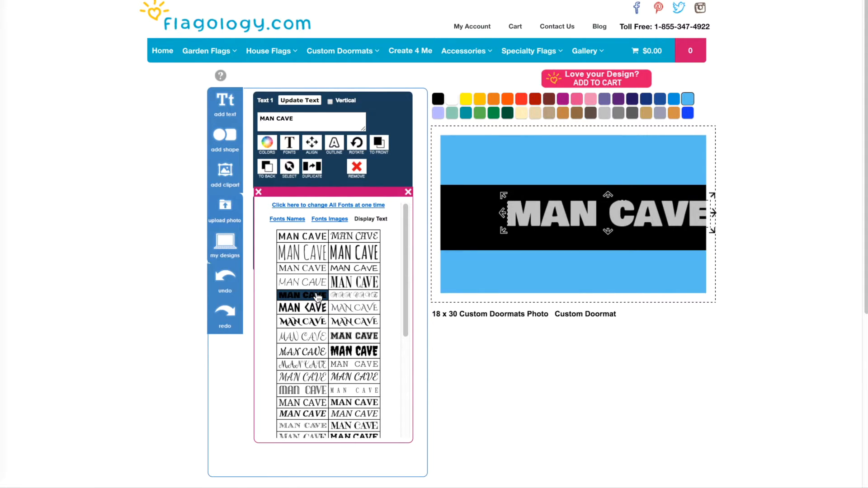
- Shift the "MAN CAVE" text fully onto the black band and centre it horizontally on the doormat
left_click_drag(562, 217, 518, 218)
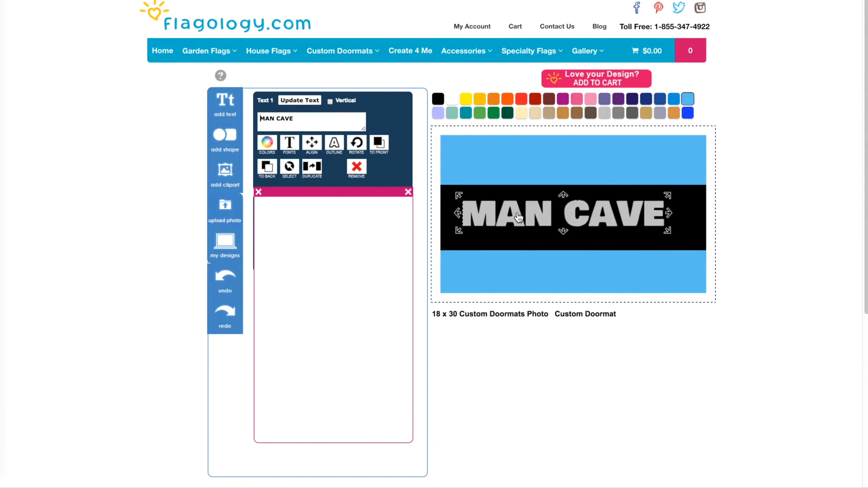
left_click(311, 143)
left_click(302, 250)
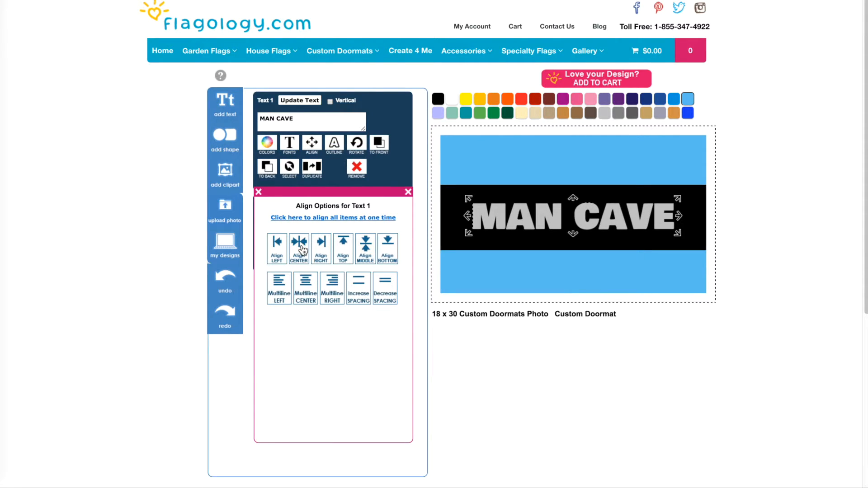
left_click(493, 168)
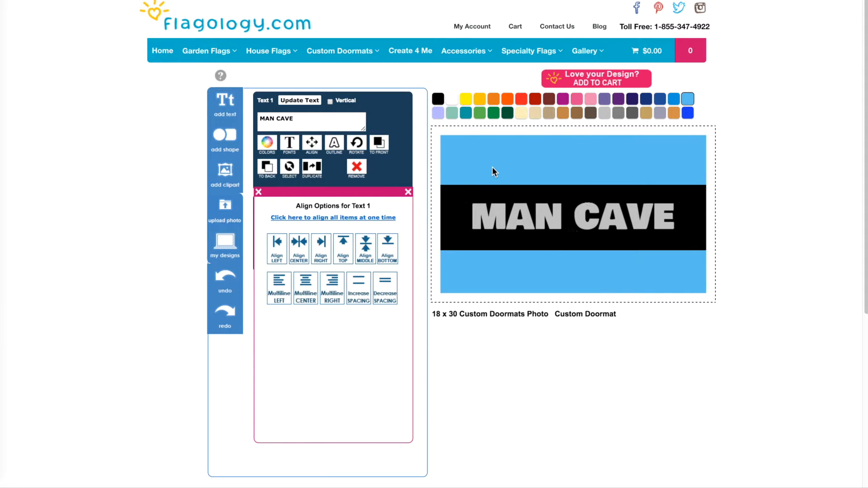
left_click(410, 194)
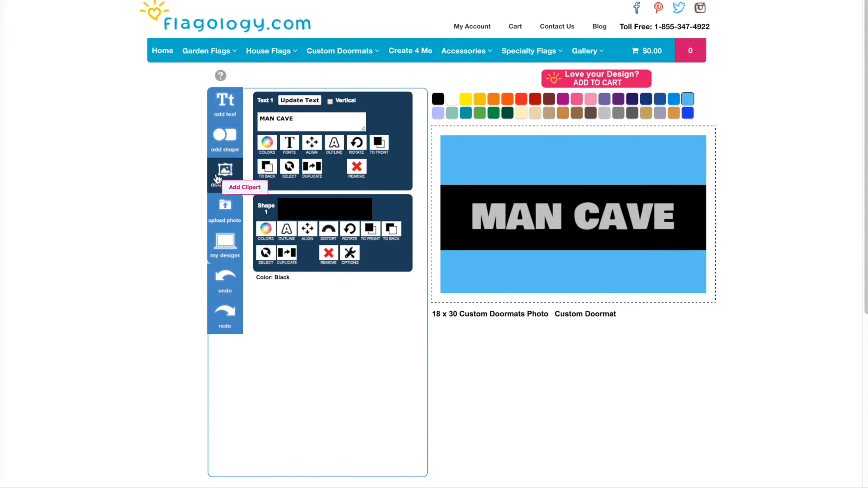
- Search the cliparts for "caution" and add the yellow triangular warning sign with the lightning bolt
left_click(225, 172)
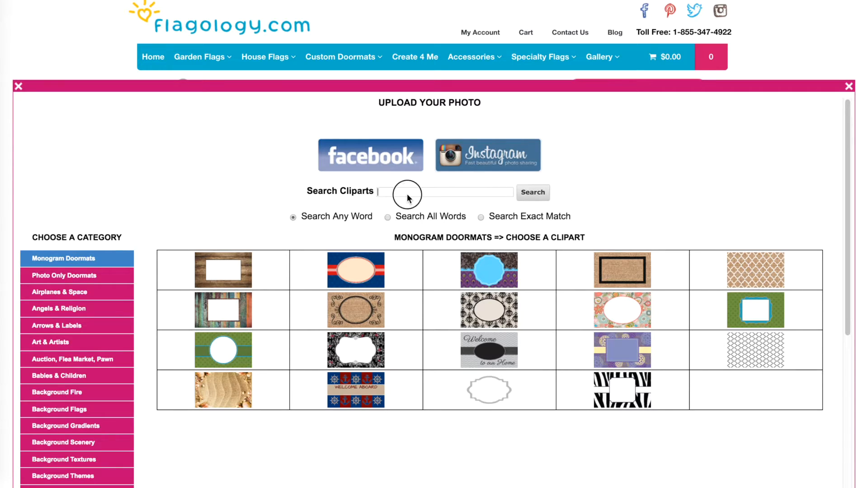
type("caution")
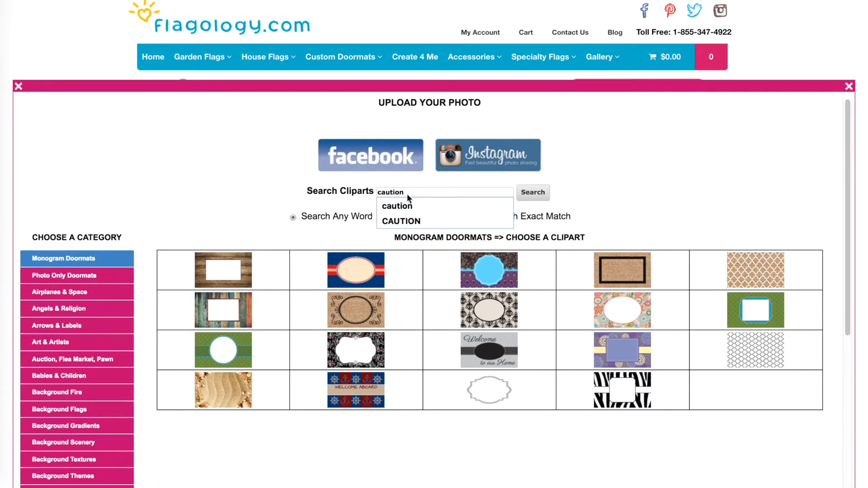
left_click(405, 203)
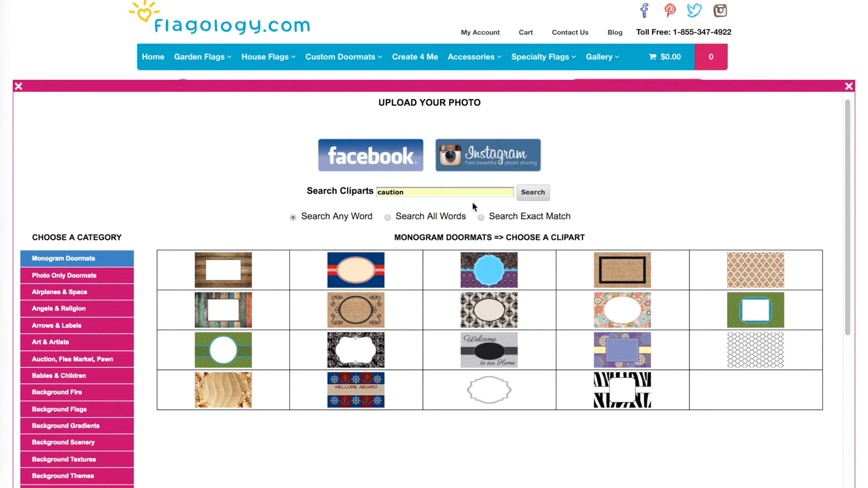
left_click(533, 199)
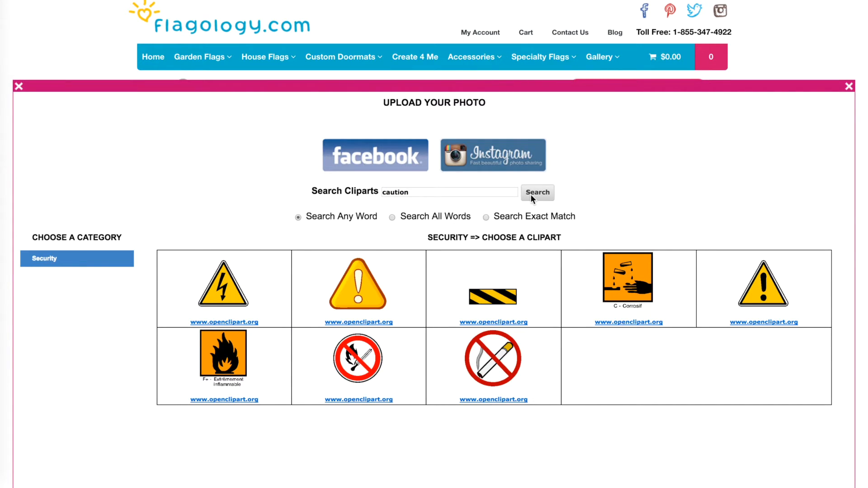
mouse_move(239, 294)
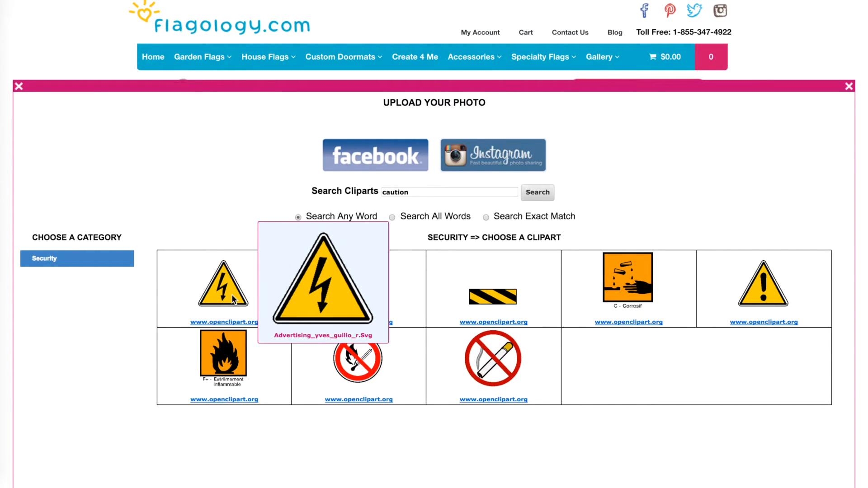
left_click(233, 299)
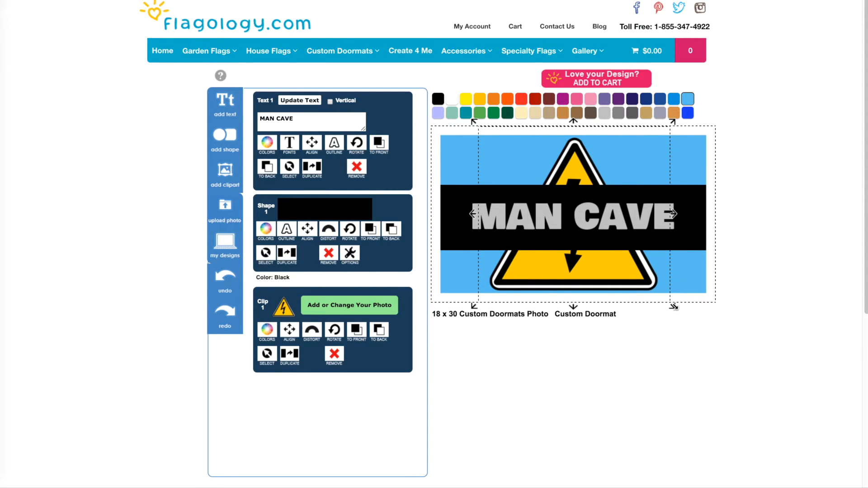
- Shrink the warning sign to fit the blue strip above the black band and place it above the start of "MAN CAVE"
left_click_drag(674, 306, 535, 169)
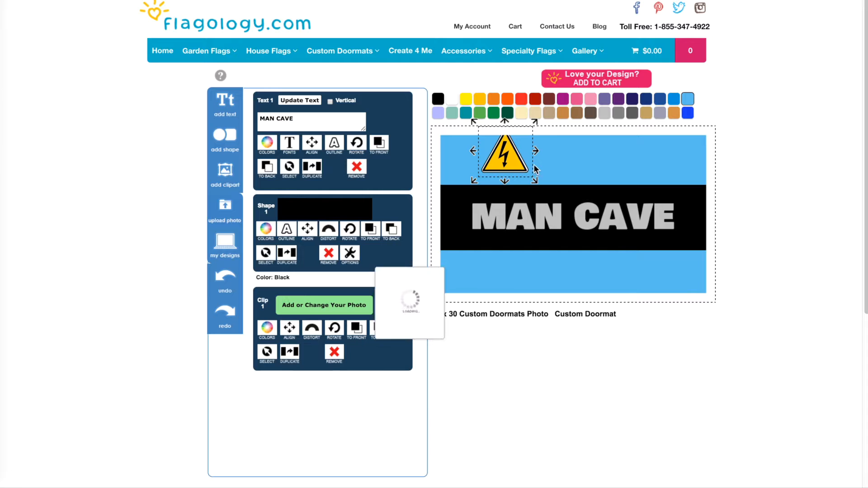
left_click_drag(536, 121, 487, 167)
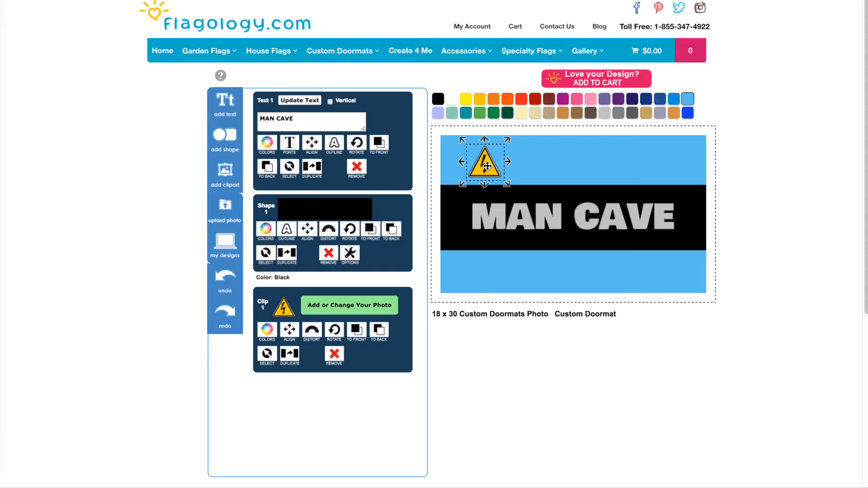
left_click(568, 162)
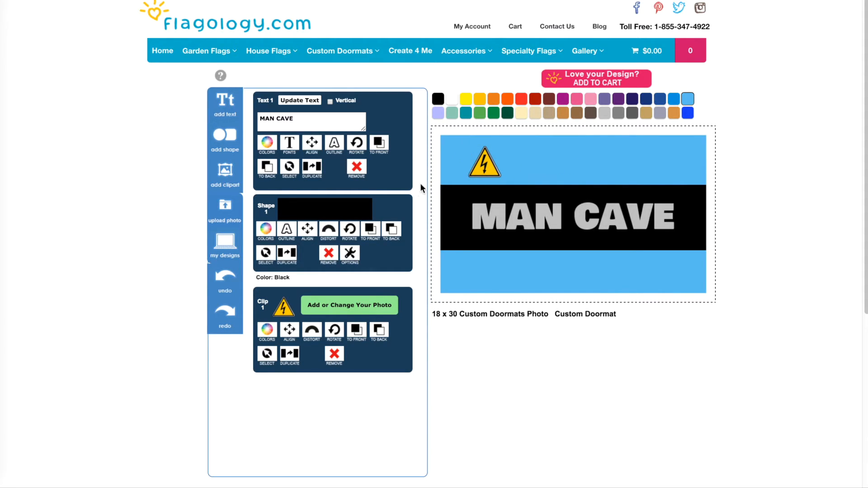
- Add a second text line, place it beside the warning sign on the upper blue strip, and set its font to Bowlby One
left_click(231, 110)
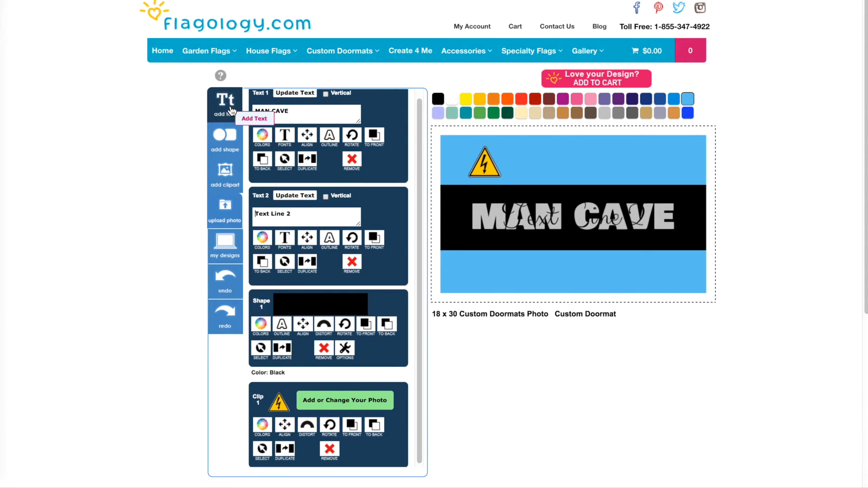
left_click(588, 221)
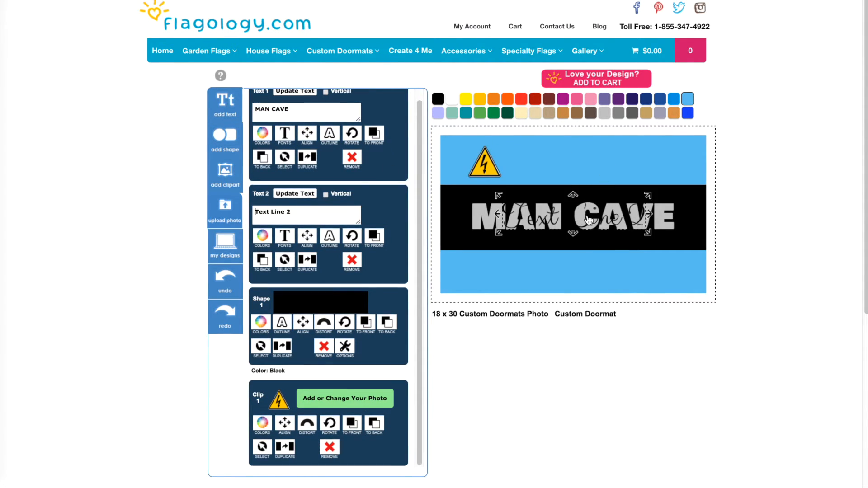
left_click_drag(591, 220, 601, 166)
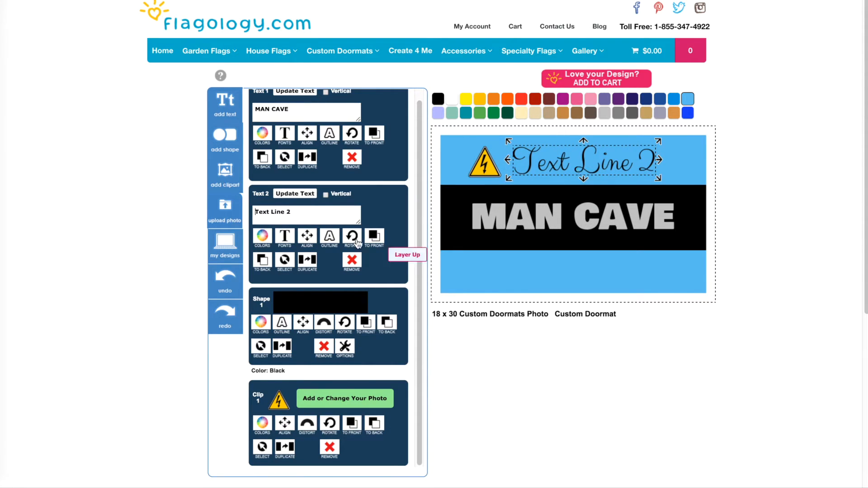
left_click(285, 237)
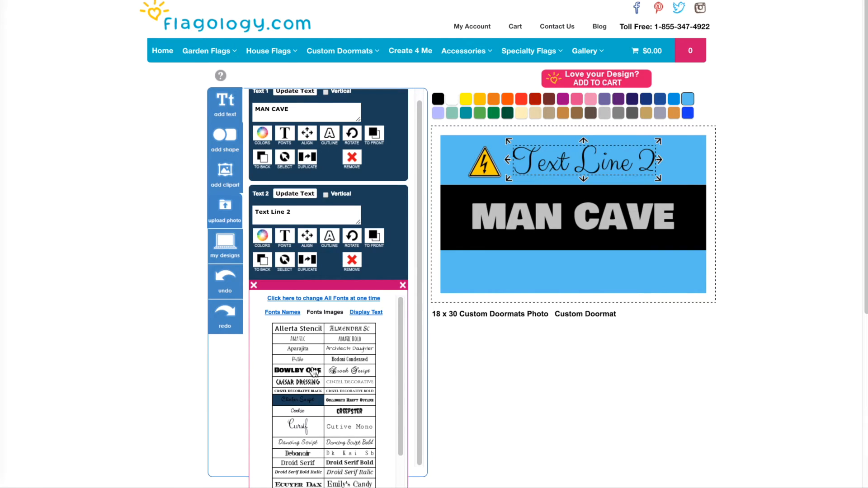
left_click(314, 370)
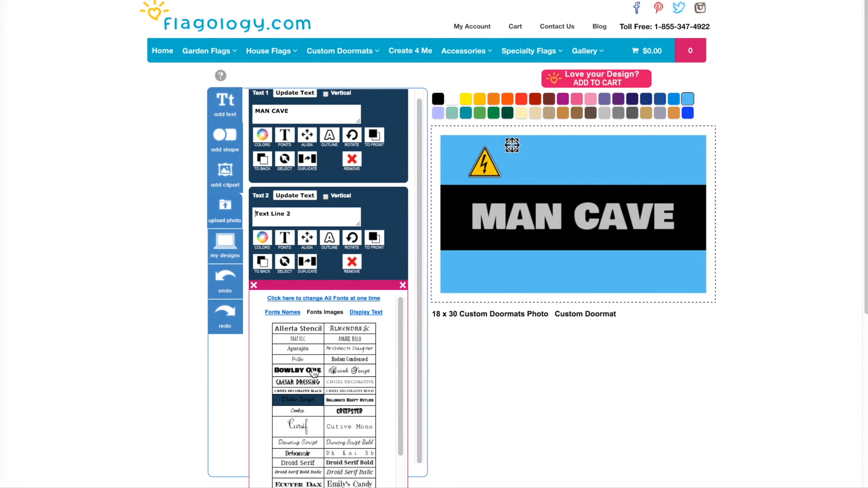
- Change the second text line to the owner's first name in capitals with a possessive 'S, and shrink it to fit beside the warning sign
triple_click(288, 211)
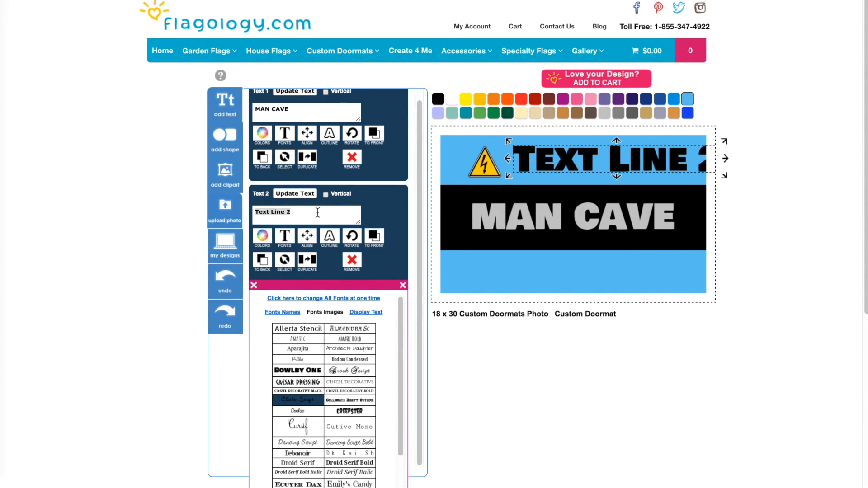
type("GEORGE'S")
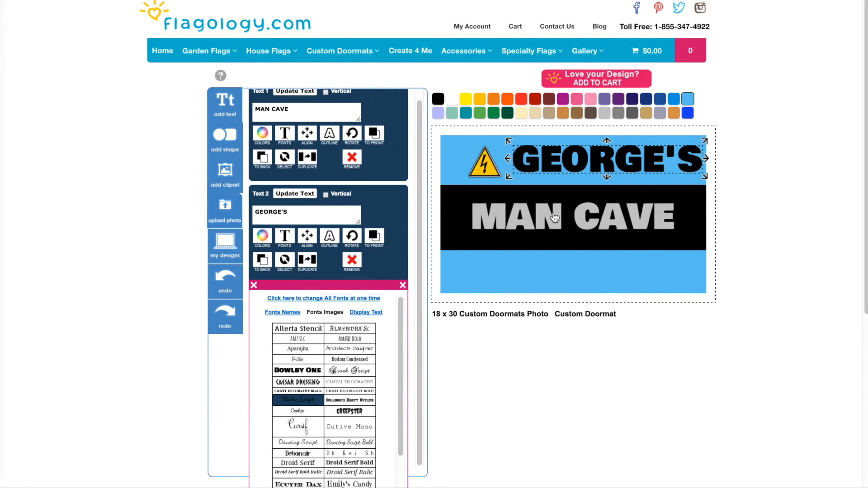
left_click_drag(705, 176, 686, 172)
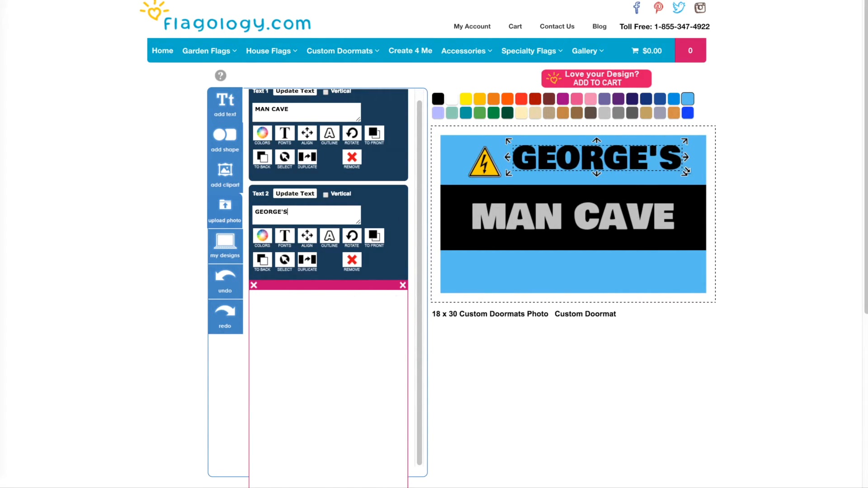
left_click_drag(637, 160, 634, 165)
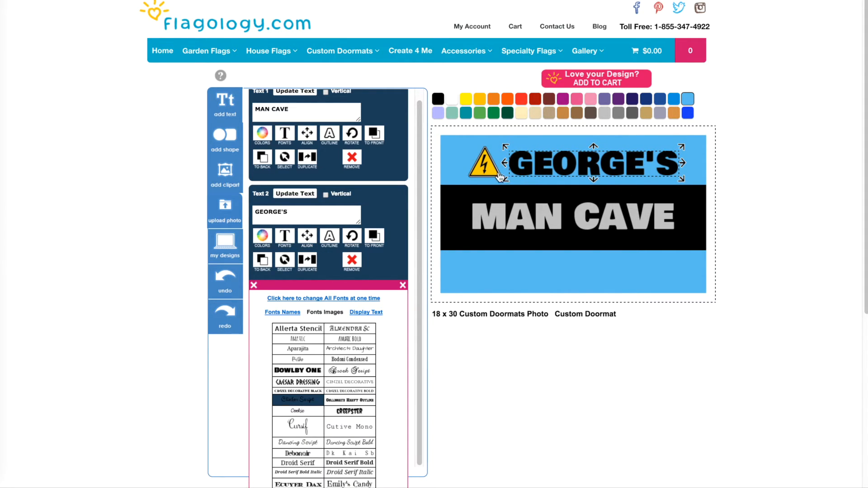
- Shift the warning sign and the owner's name line slightly to the left on the upper blue strip
left_click(486, 165)
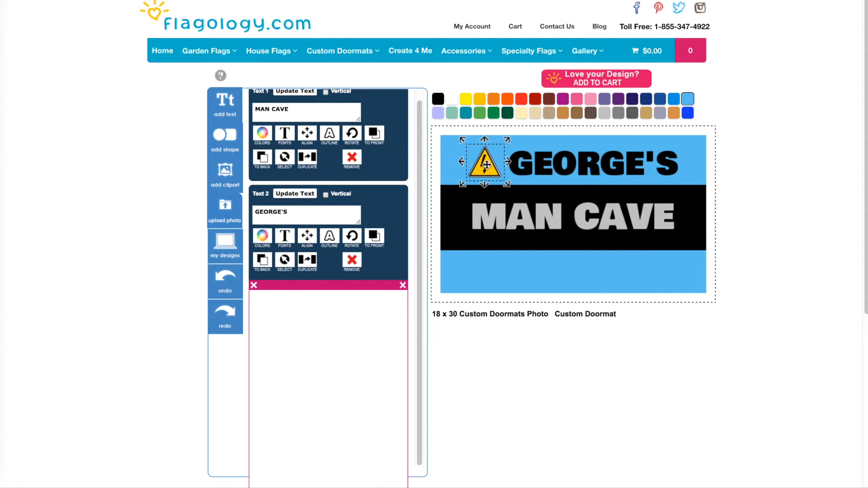
left_click_drag(486, 165, 479, 165)
left_click(548, 168)
left_click_drag(548, 168, 543, 168)
left_click(606, 273)
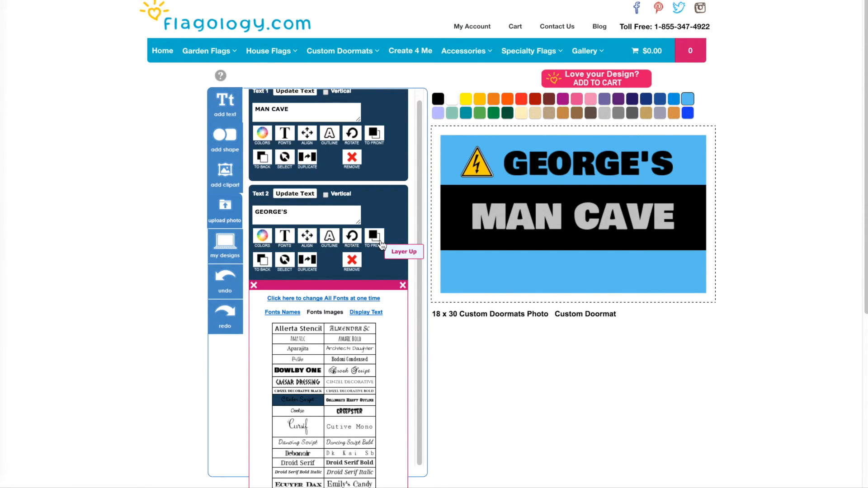
- Add a third text line reading "ENTER AT YOUR OWN RISK" and narrow it to fit across the lower blue strip
left_click(254, 285)
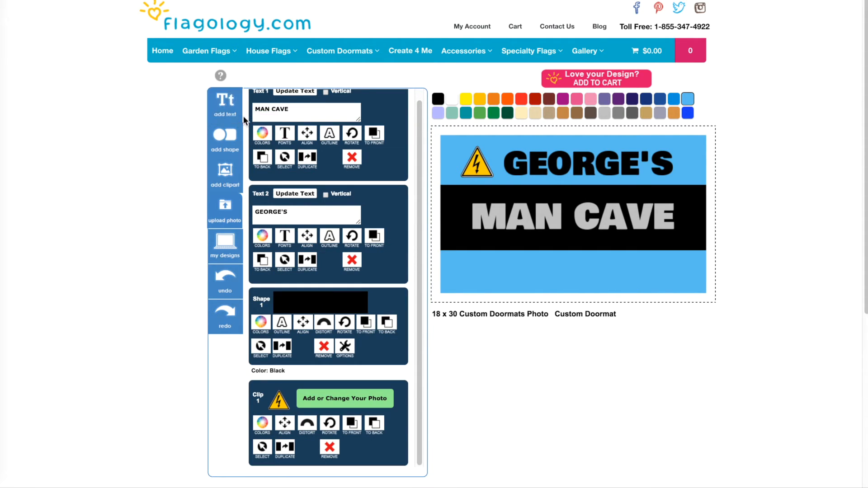
left_click(226, 103)
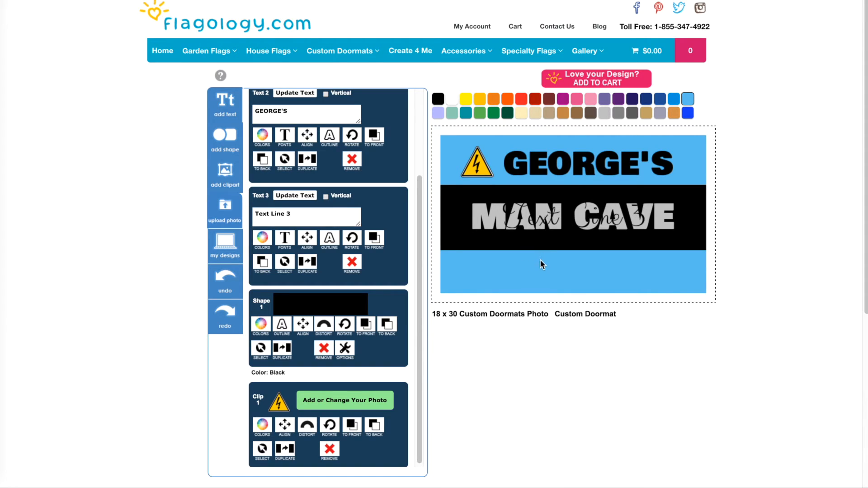
left_click_drag(542, 222, 541, 277)
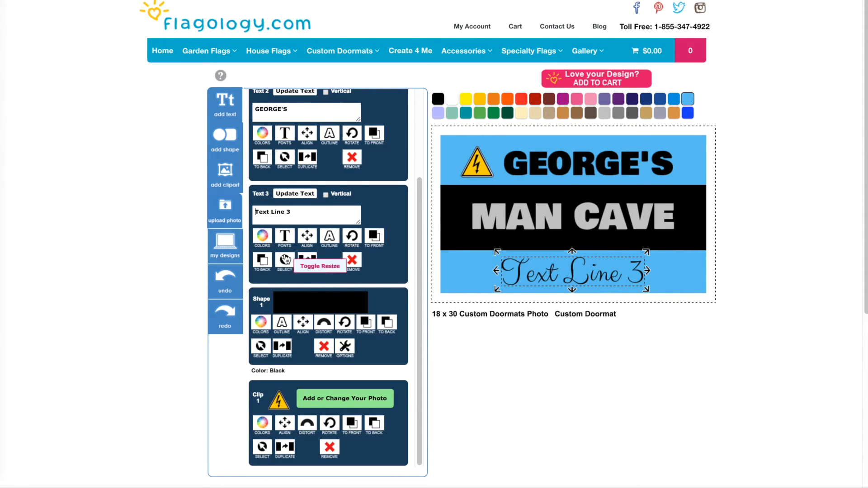
triple_click(294, 211)
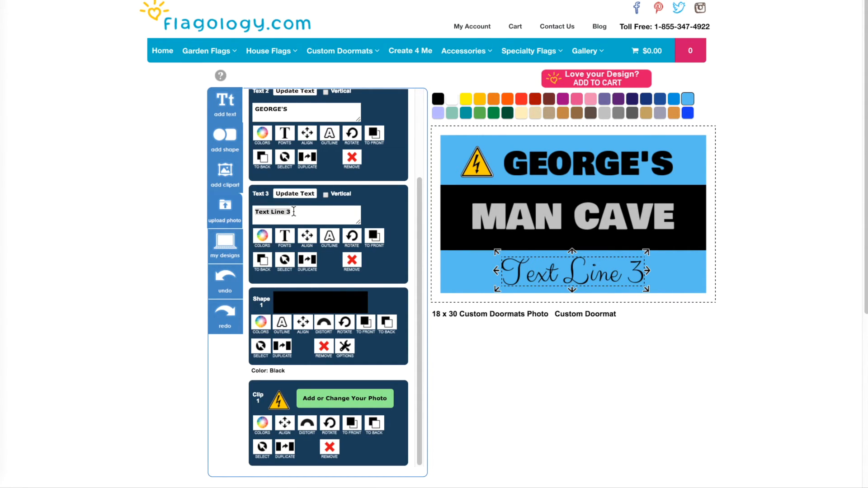
type("ENTER AT YOUR OWN RISK")
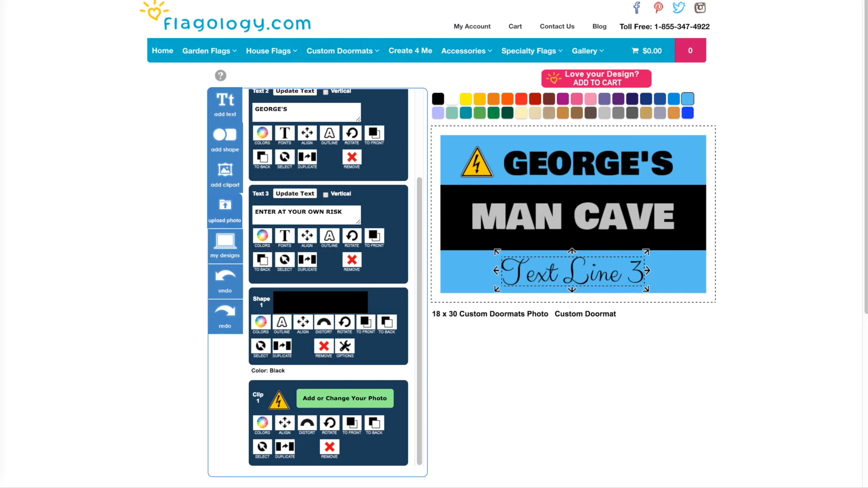
left_click(288, 239)
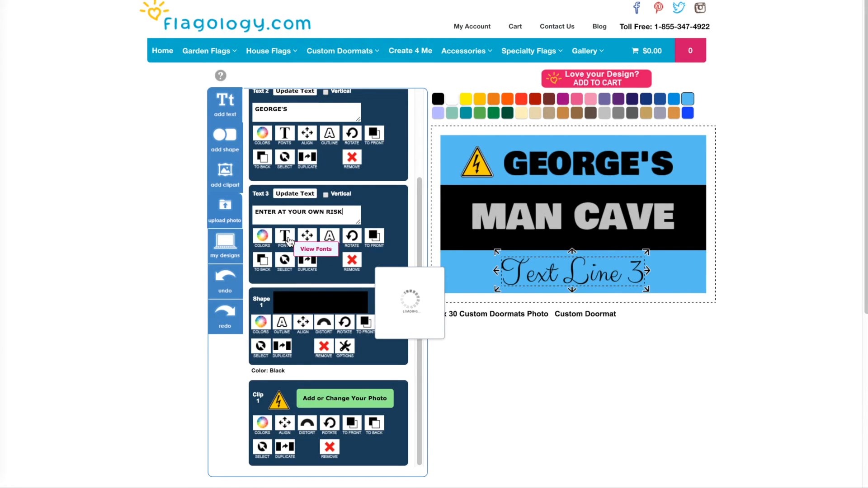
left_click_drag(536, 279, 478, 279)
left_click_drag(732, 270, 702, 270)
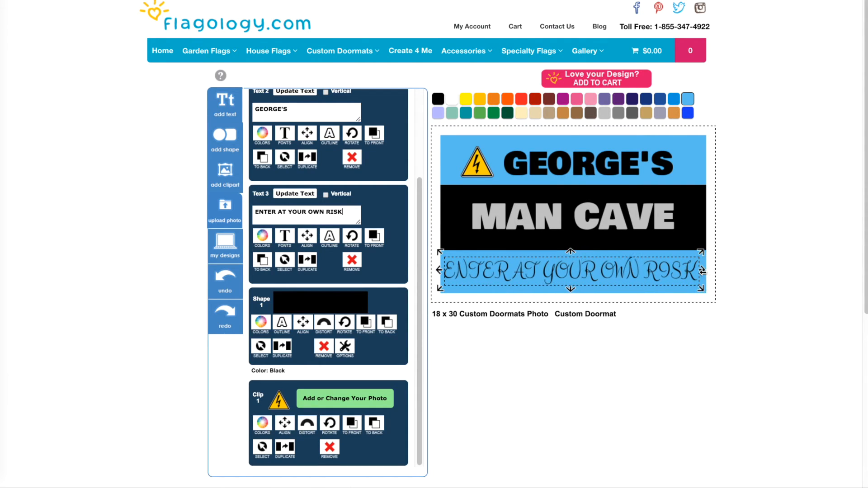
- Set the font of "ENTER AT YOUR OWN RISK" to Graduate and shrink the line slightly within the lower blue strip
left_click(284, 237)
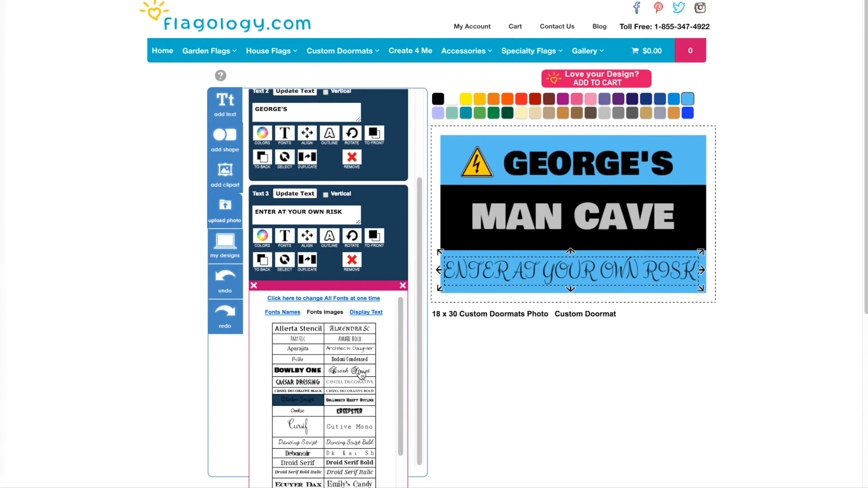
scroll(361, 374, "down", 3)
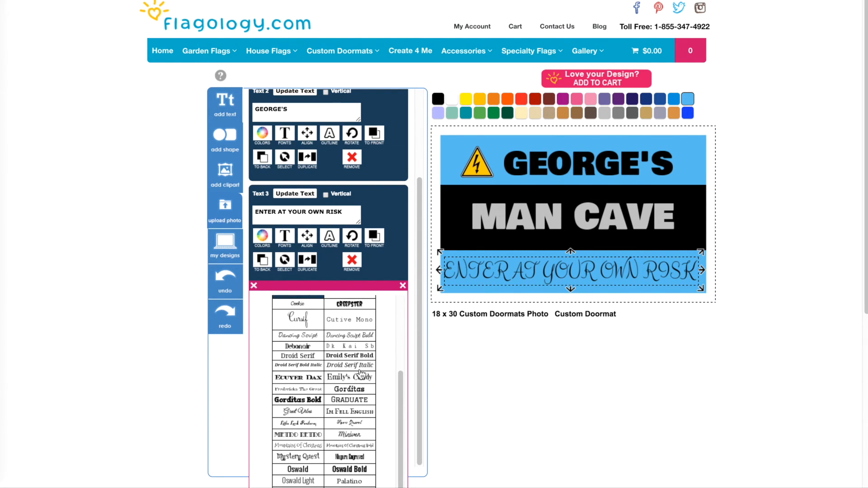
scroll(360, 373, "down", 1)
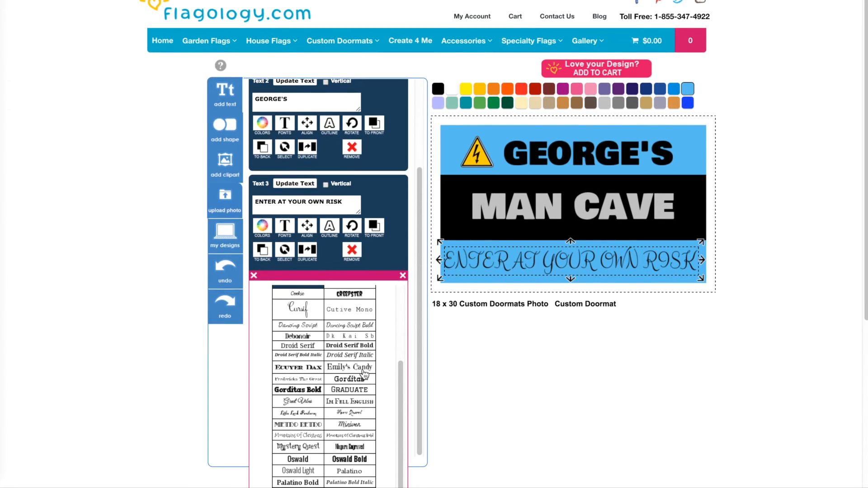
left_click(362, 391)
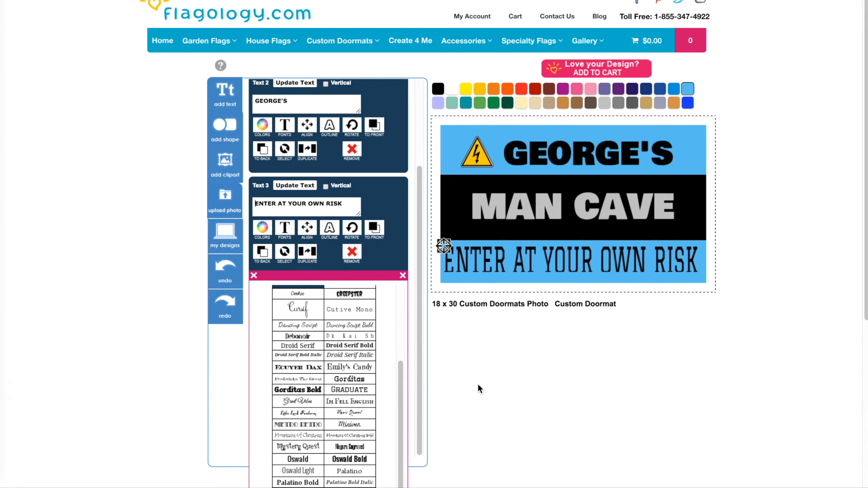
left_click(617, 264)
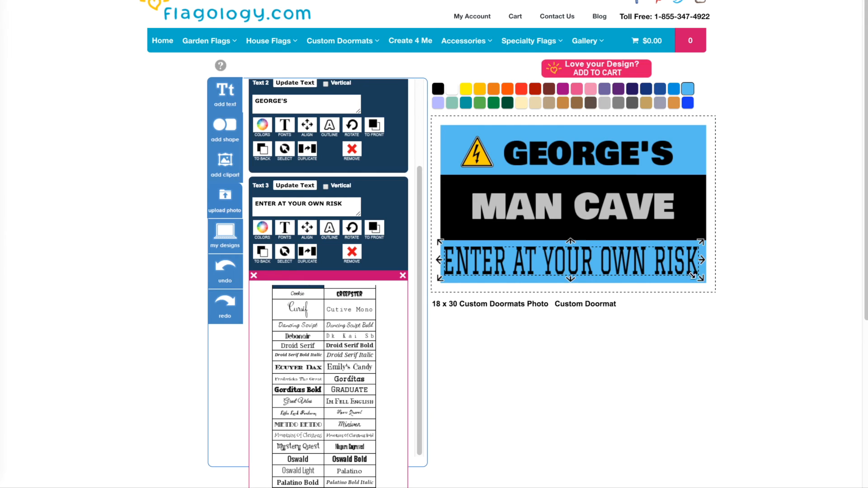
left_click_drag(701, 278, 694, 276)
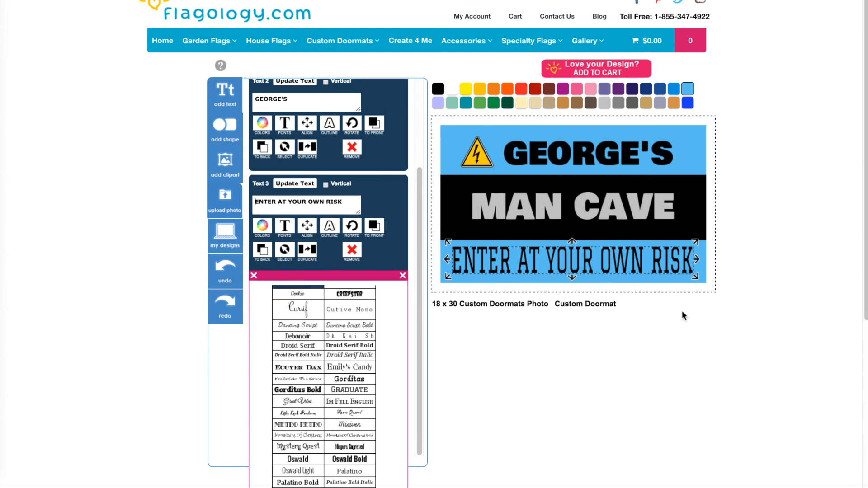
left_click(635, 282)
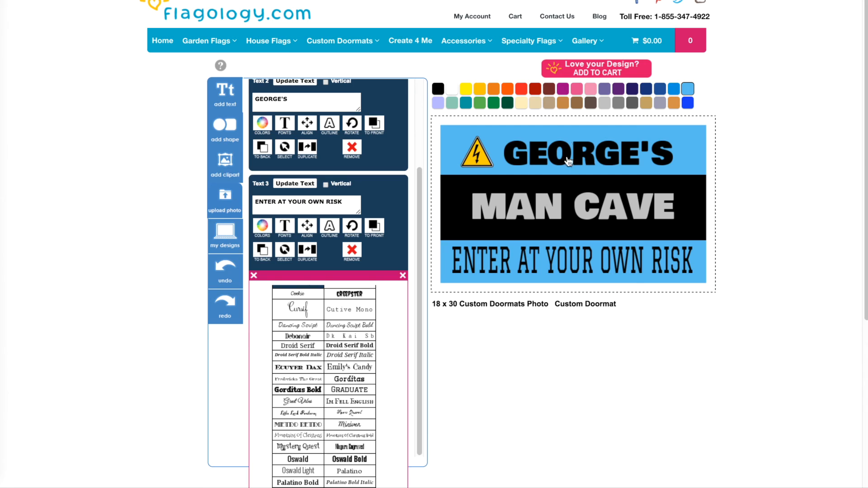
- Try Fire Red as the doormat's background colour and replace it with Mineral Orange
left_click(521, 90)
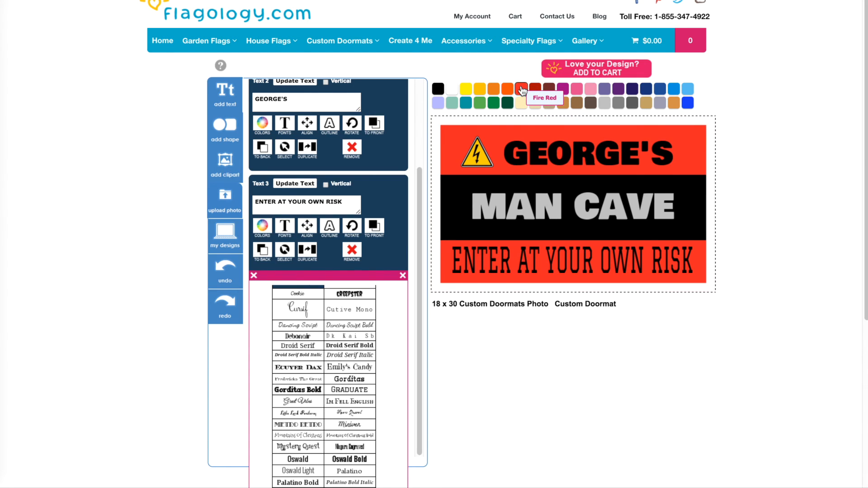
left_click(494, 87)
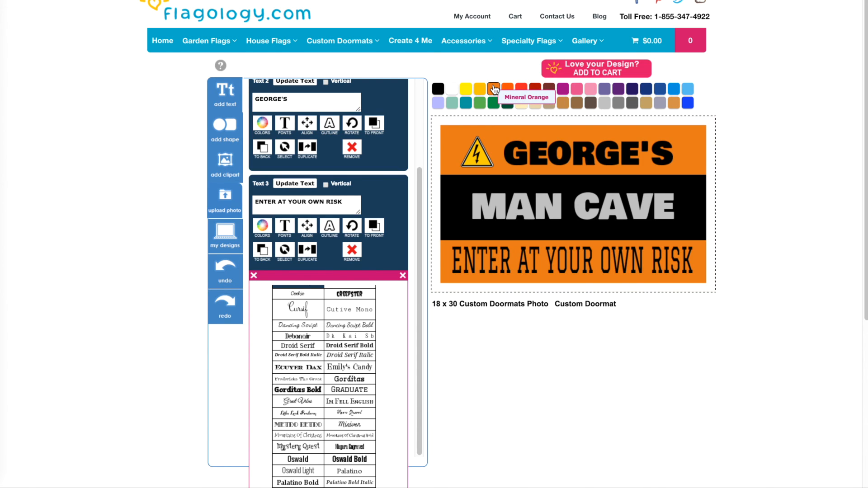